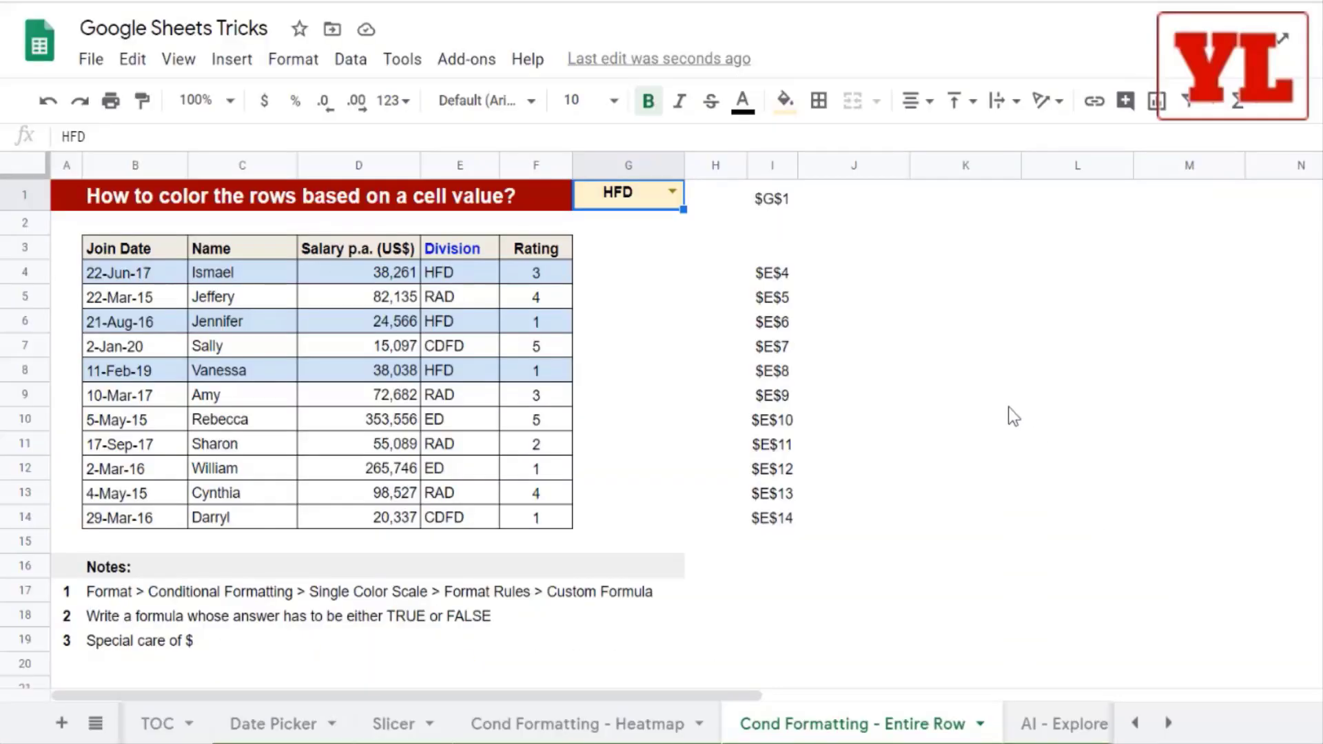
Choose RAD from G1's division dropdown so the RAD rows become shaded
{"action": "left_click", "coordinate": [674, 192]}
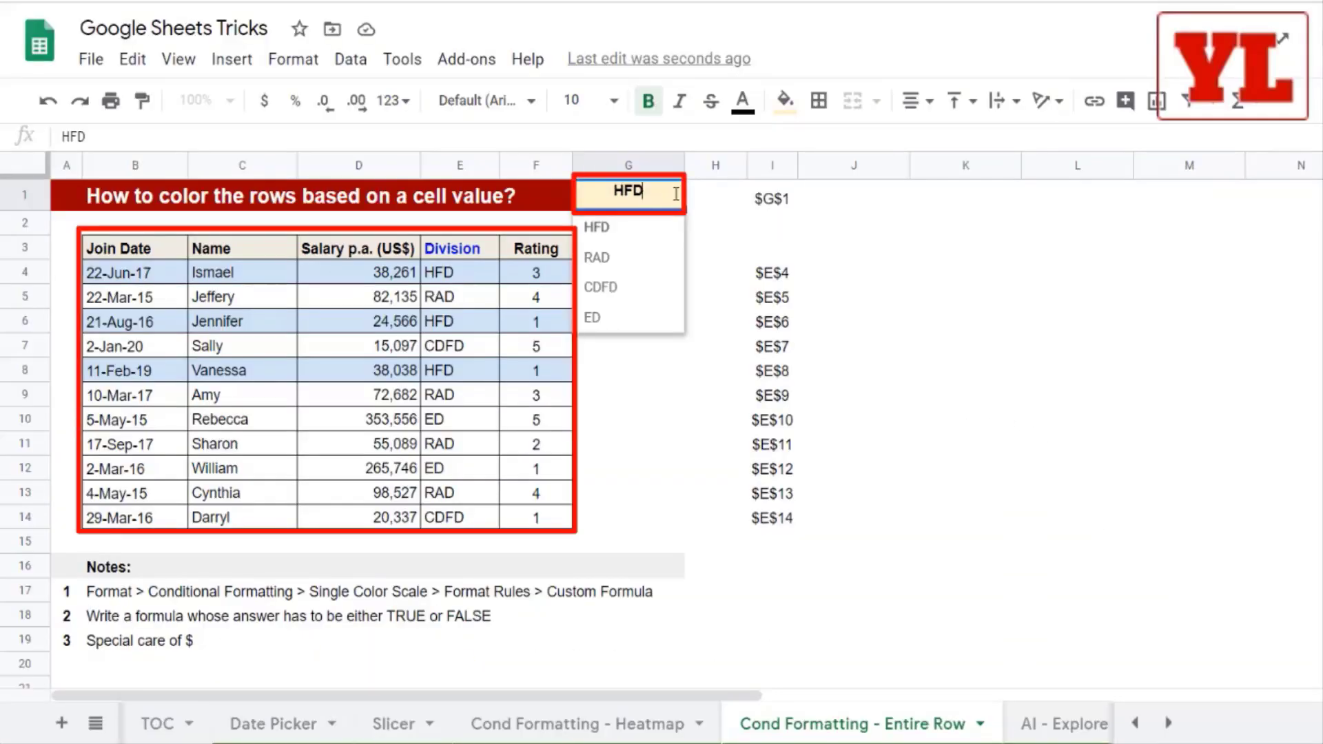
{"action": "left_click", "coordinate": [635, 255]}
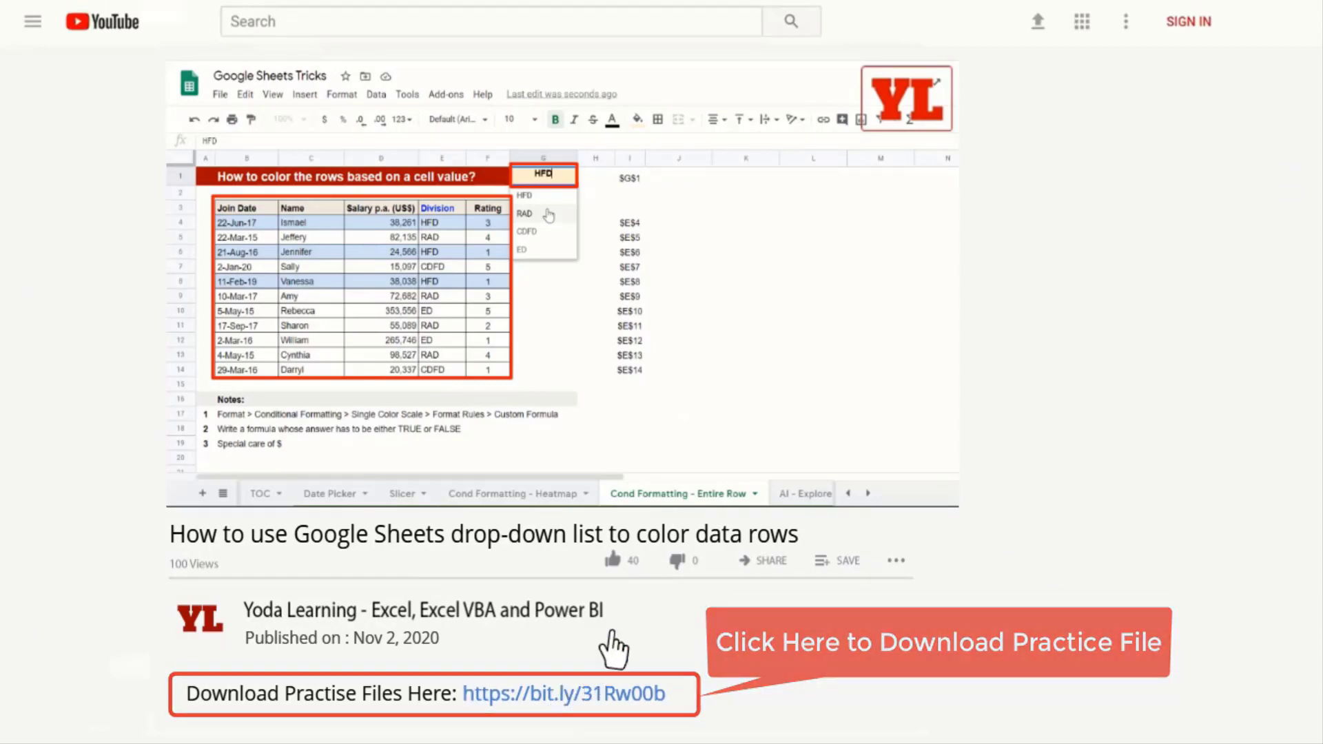
Cycle G1's division dropdown through RAD and CDFD, ending on ED
{"action": "left_click", "coordinate": [545, 214]}
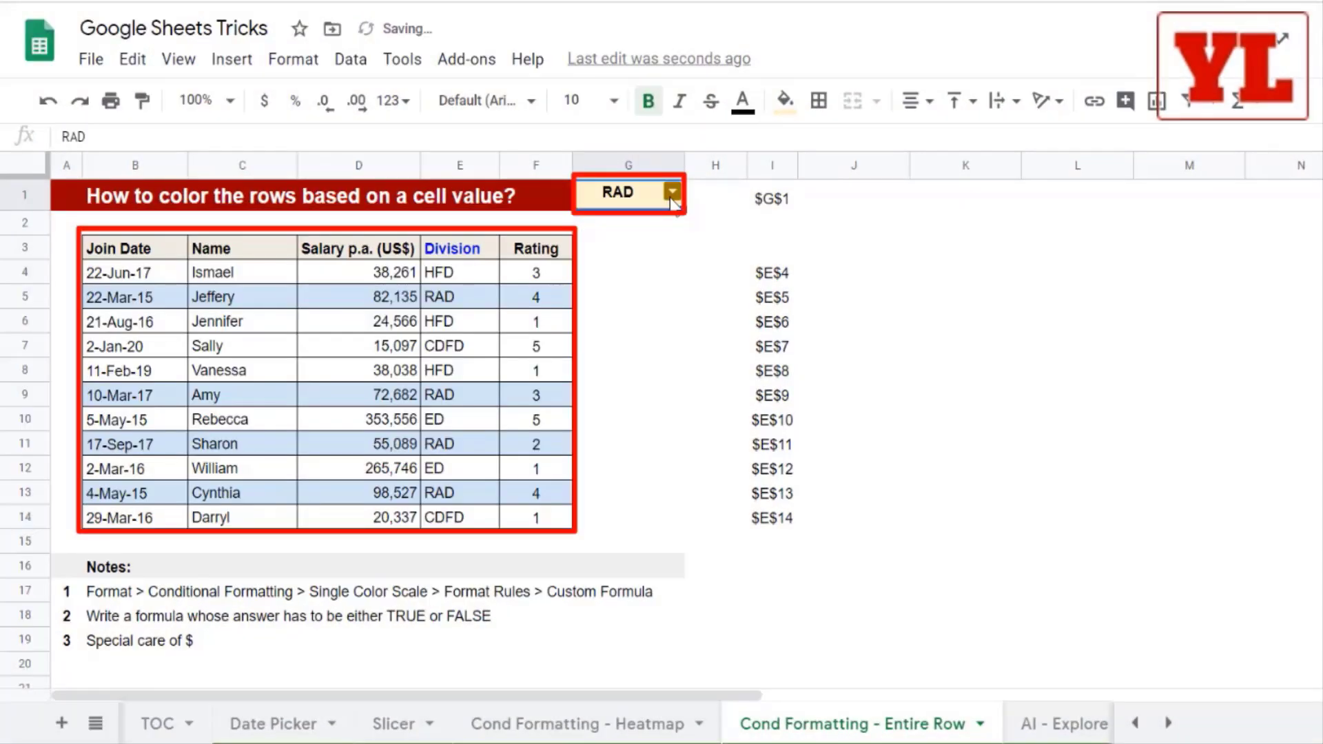
{"action": "left_click", "coordinate": [672, 196]}
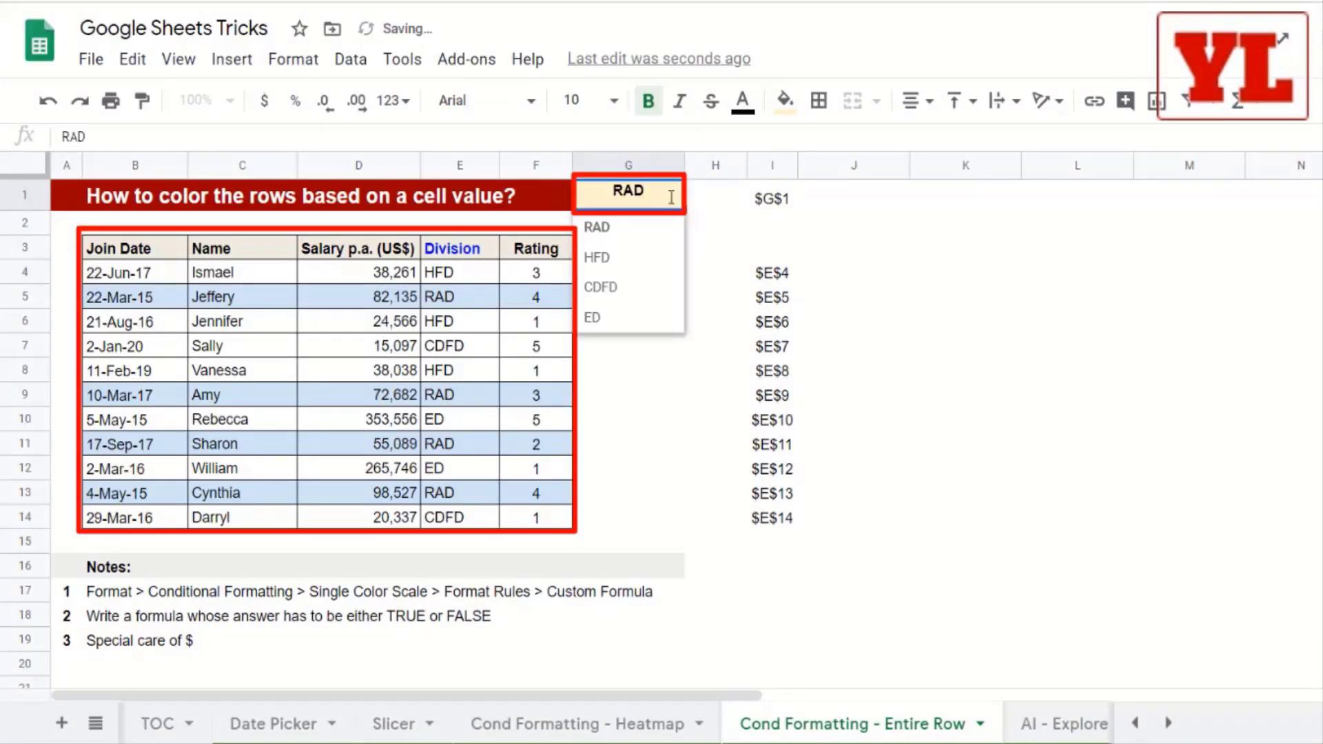
{"action": "left_click", "coordinate": [639, 289]}
{"action": "left_click", "coordinate": [671, 195]}
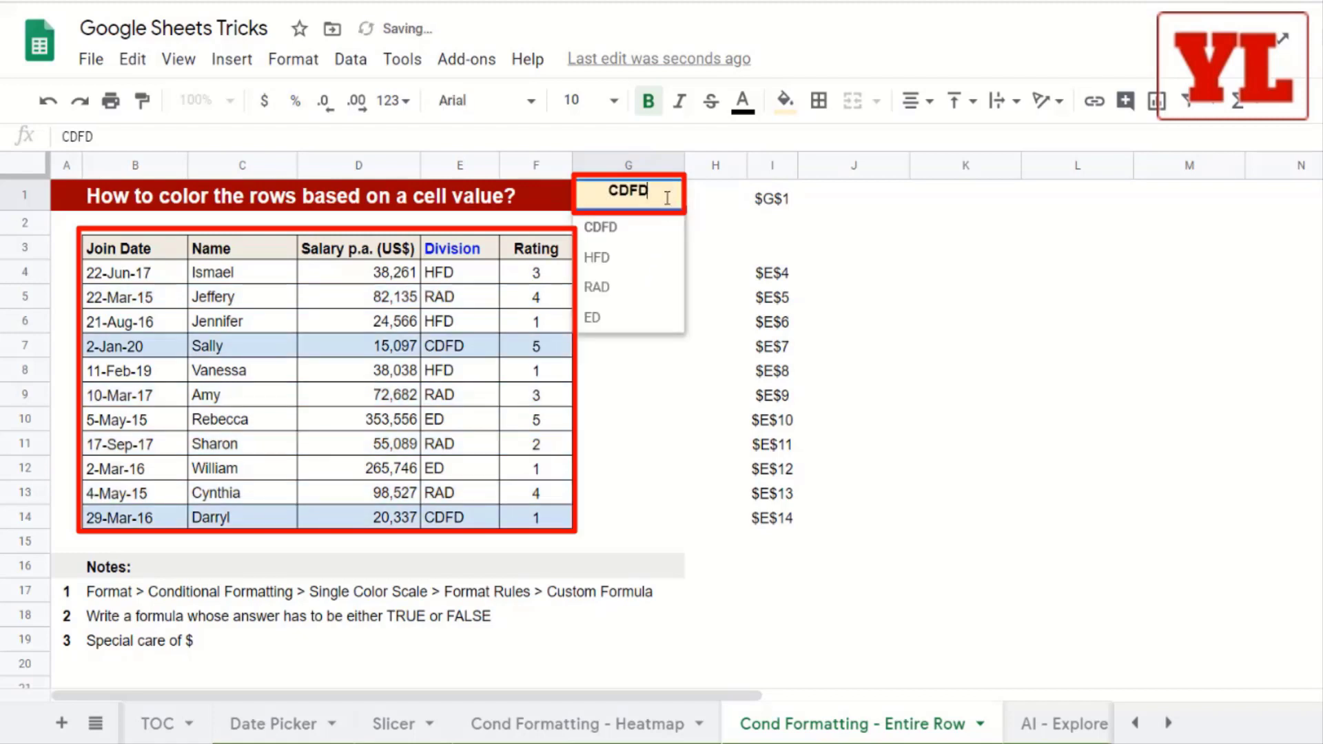
{"action": "left_click", "coordinate": [627, 321]}
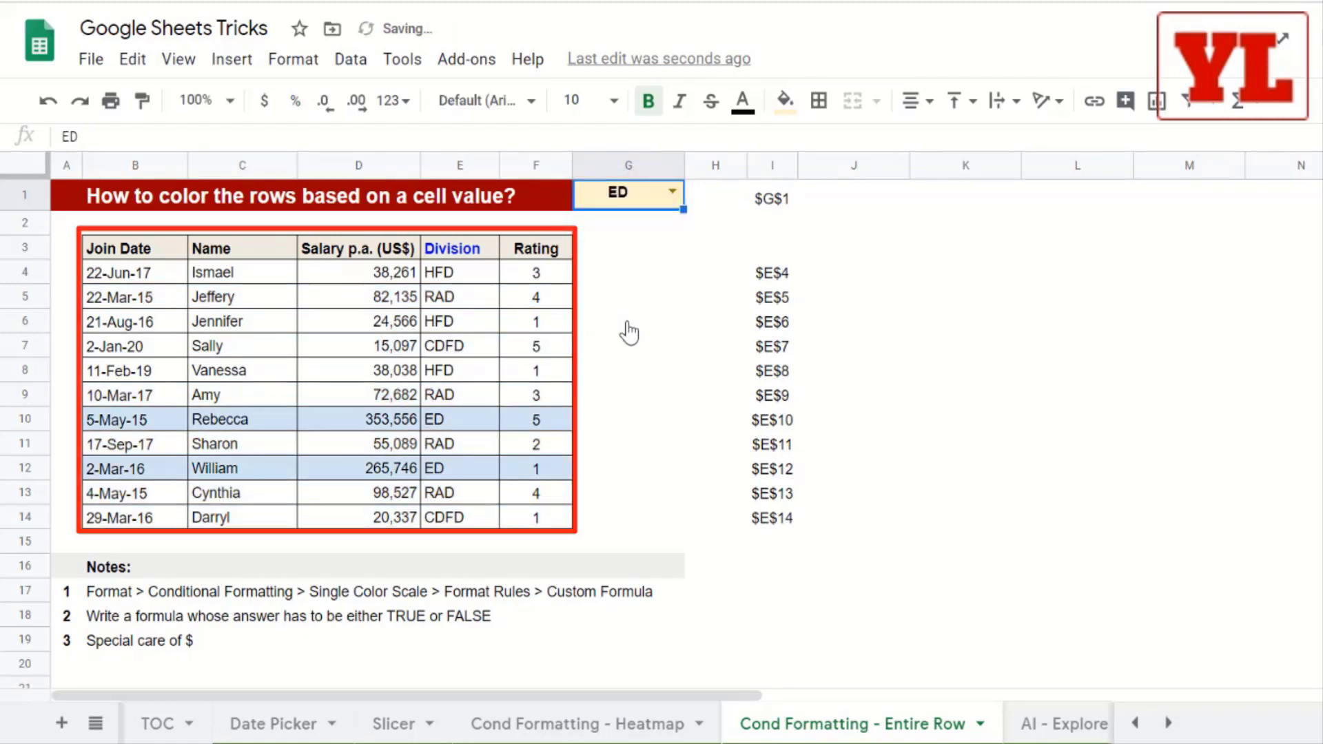
{"action": "left_click", "coordinate": [672, 193]}
{"action": "left_click", "coordinate": [631, 228]}
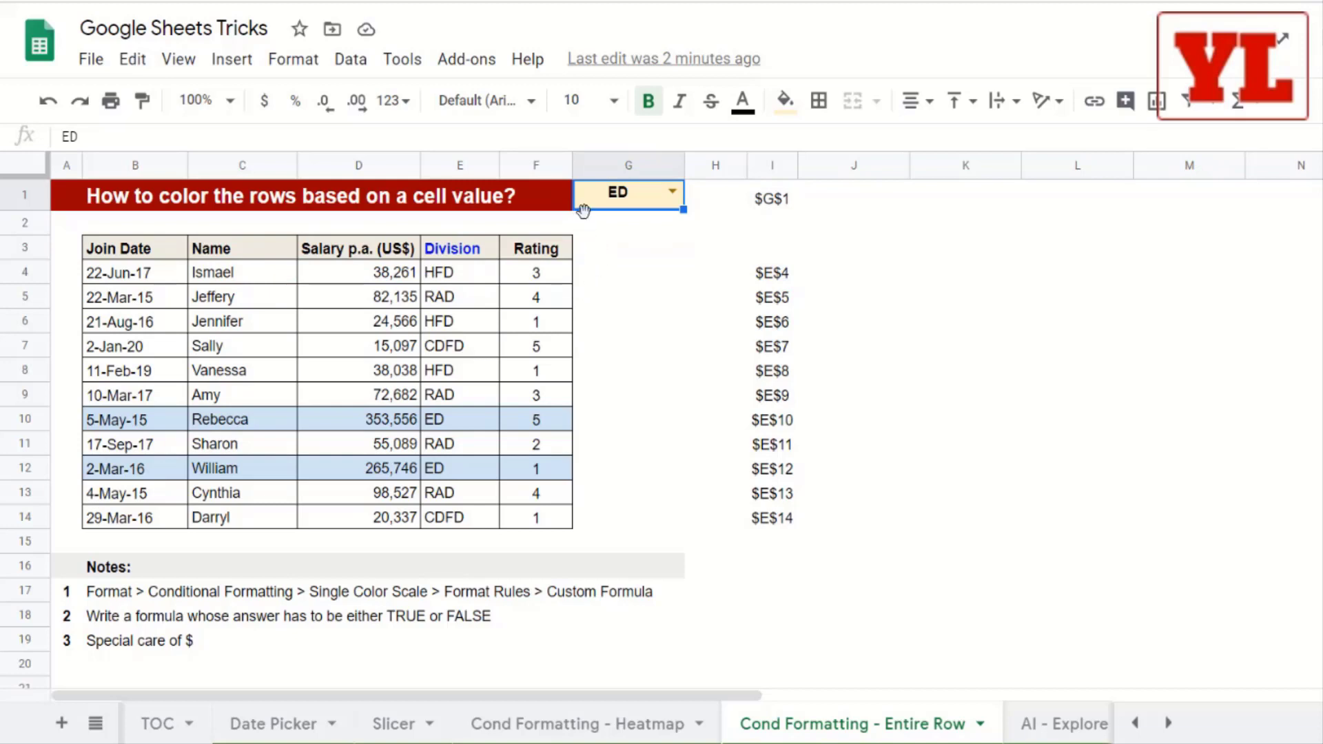
{"action": "left_click_drag", "start_coordinate": [459, 273], "coordinate": [462, 516]}
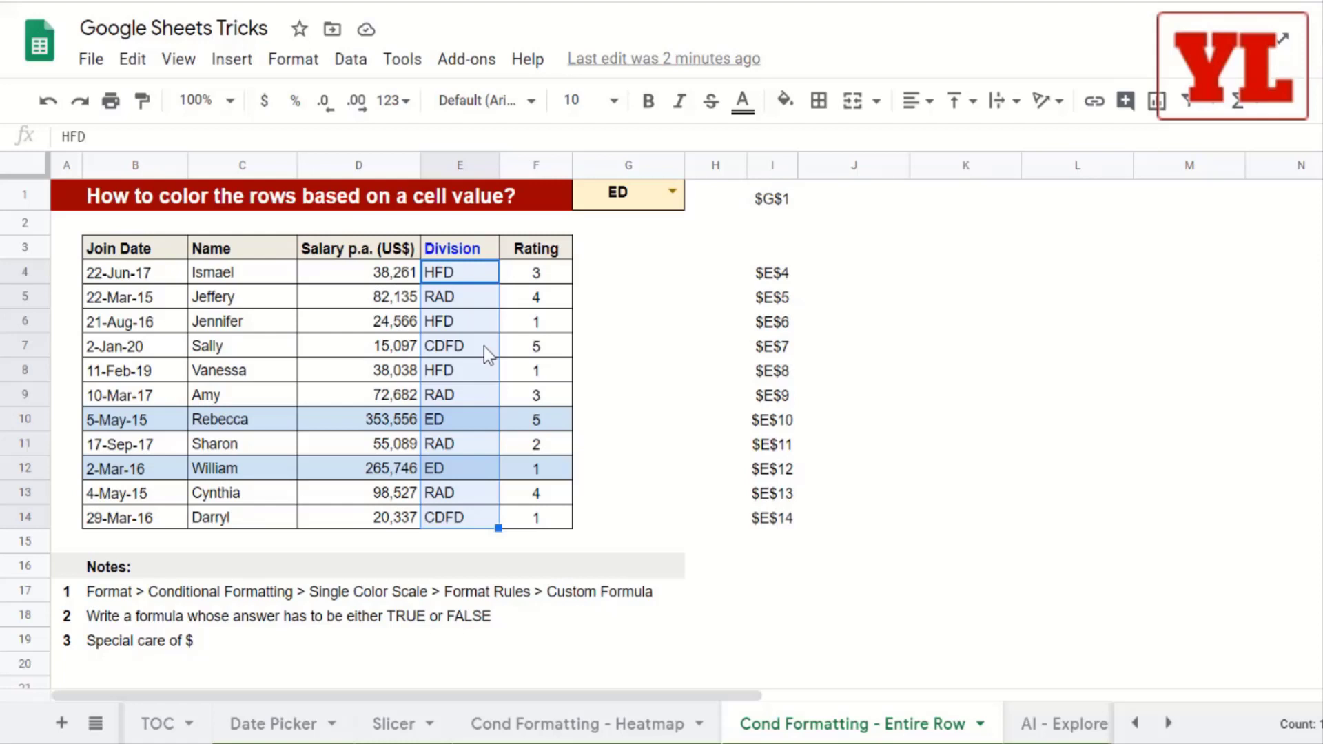
Select the table B4:F14 and open Format > Conditional formatting
{"action": "left_click_drag", "start_coordinate": [155, 279], "coordinate": [536, 518]}
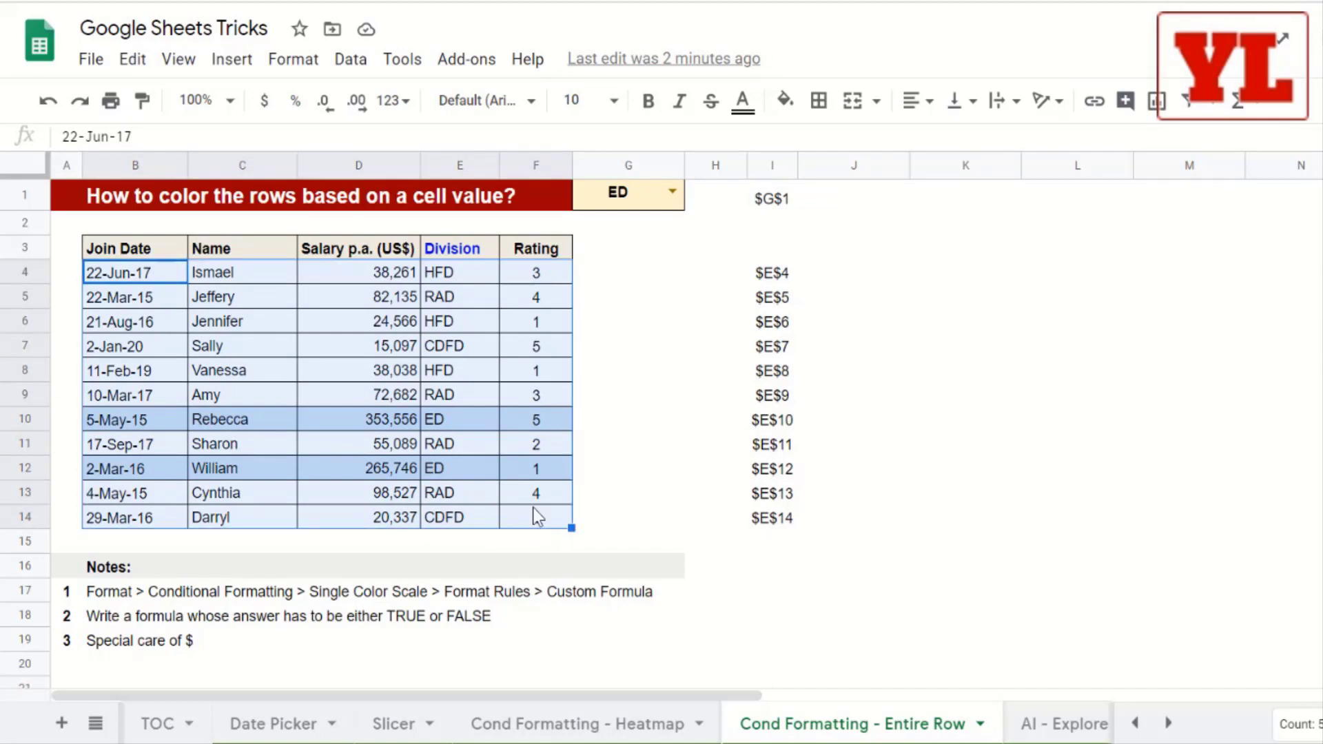
{"action": "left_click", "coordinate": [292, 61]}
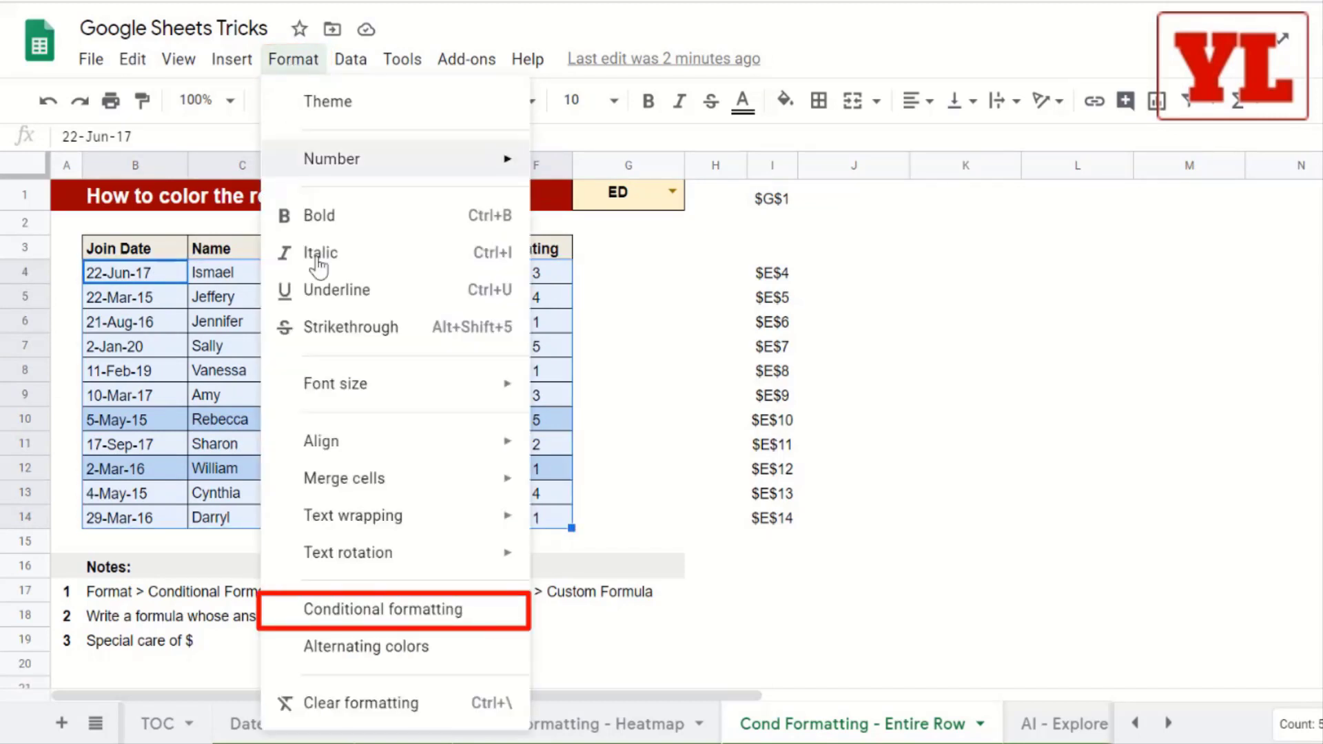
{"action": "left_click", "coordinate": [384, 610]}
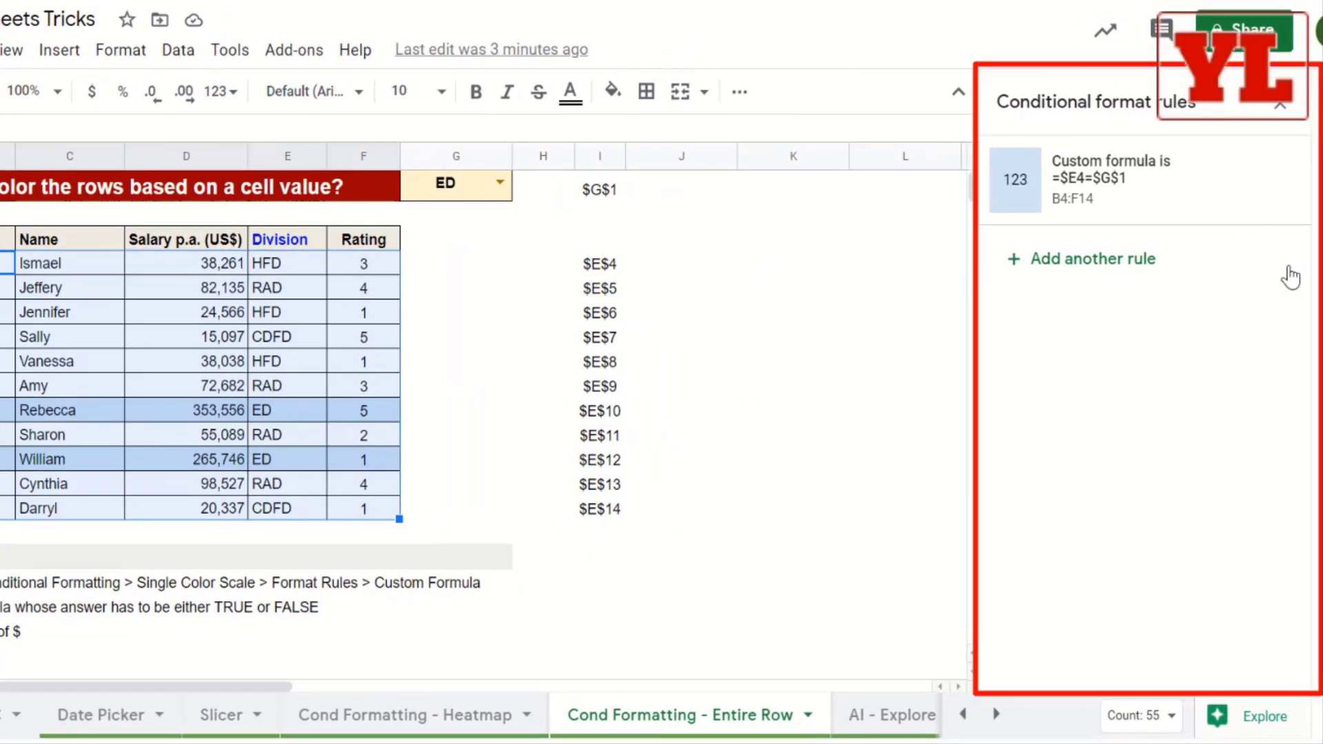
Delete the existing =$E4=$G$1 rule and add a new rule for B4:F14
{"action": "mouse_move", "coordinate": [1266, 185]}
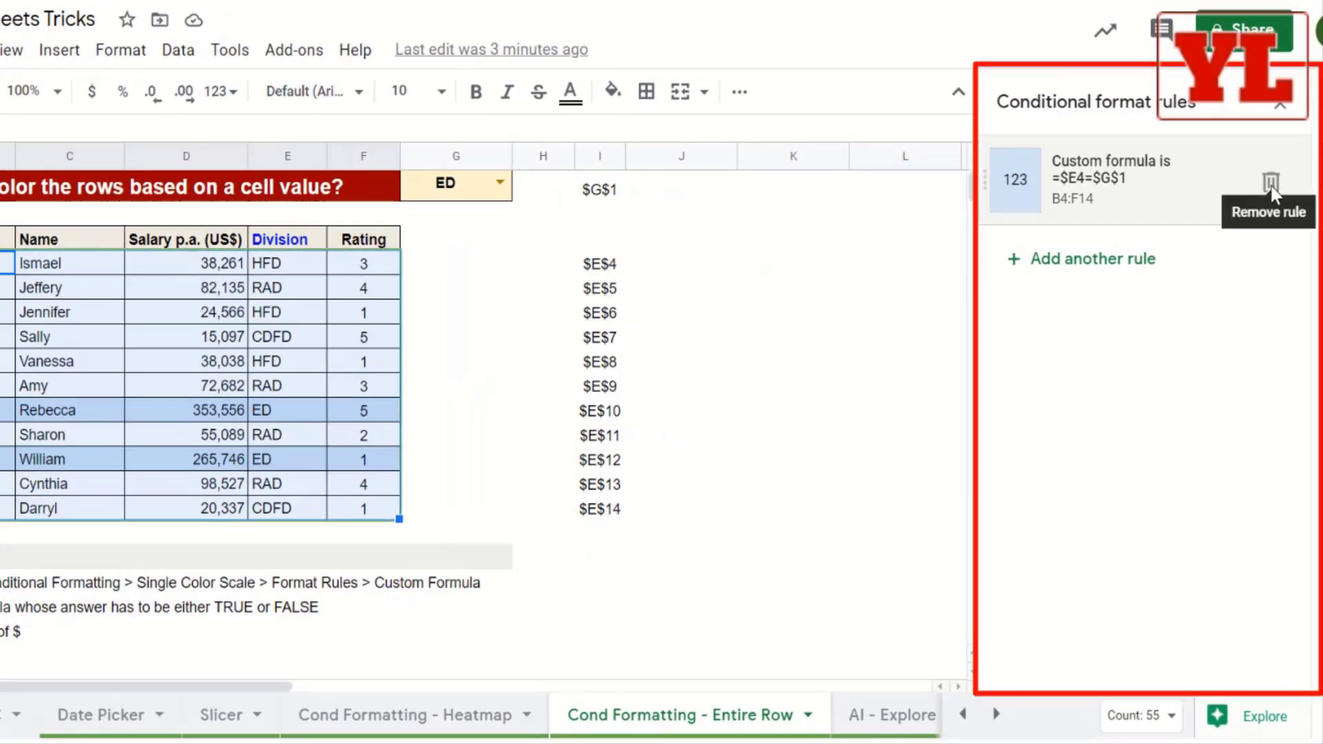
{"action": "left_click", "coordinate": [1271, 183]}
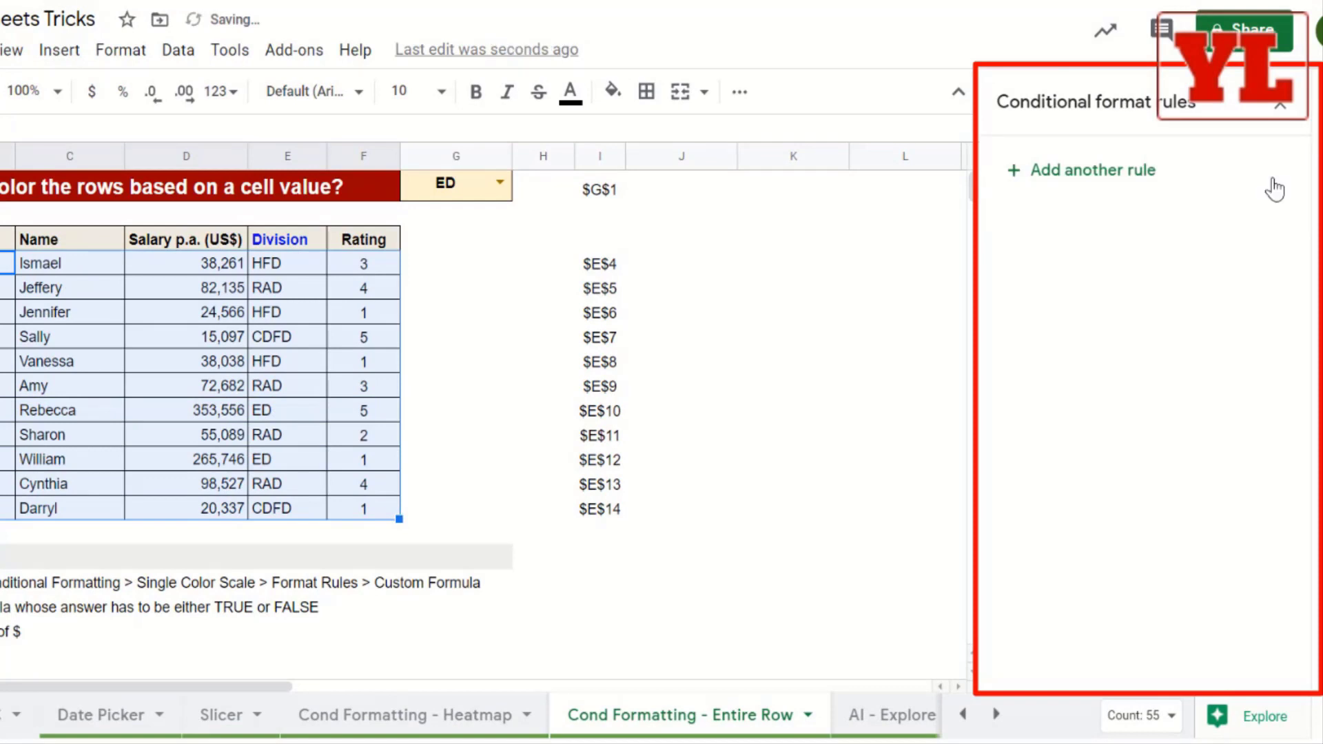
{"action": "left_click", "coordinate": [1082, 180]}
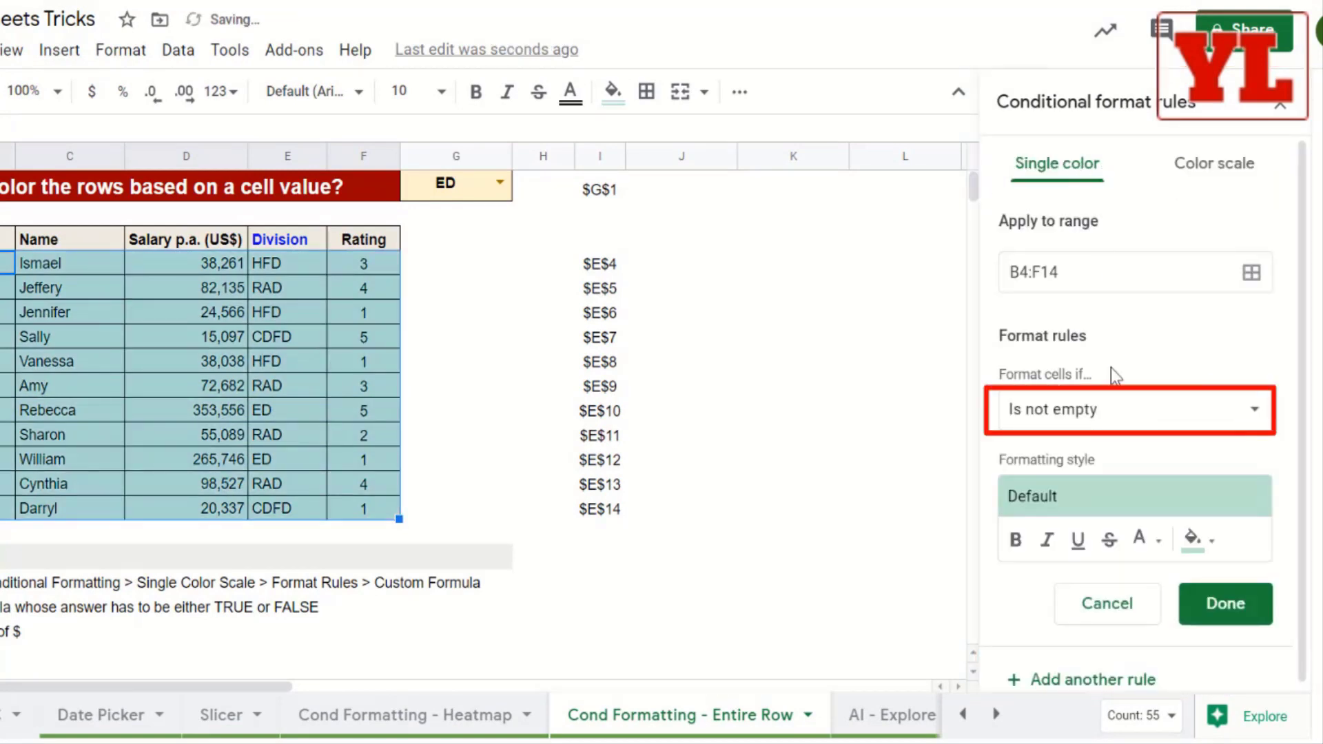
Change the new rule's condition from Is not empty to Custom formula is
{"action": "left_click", "coordinate": [1094, 409]}
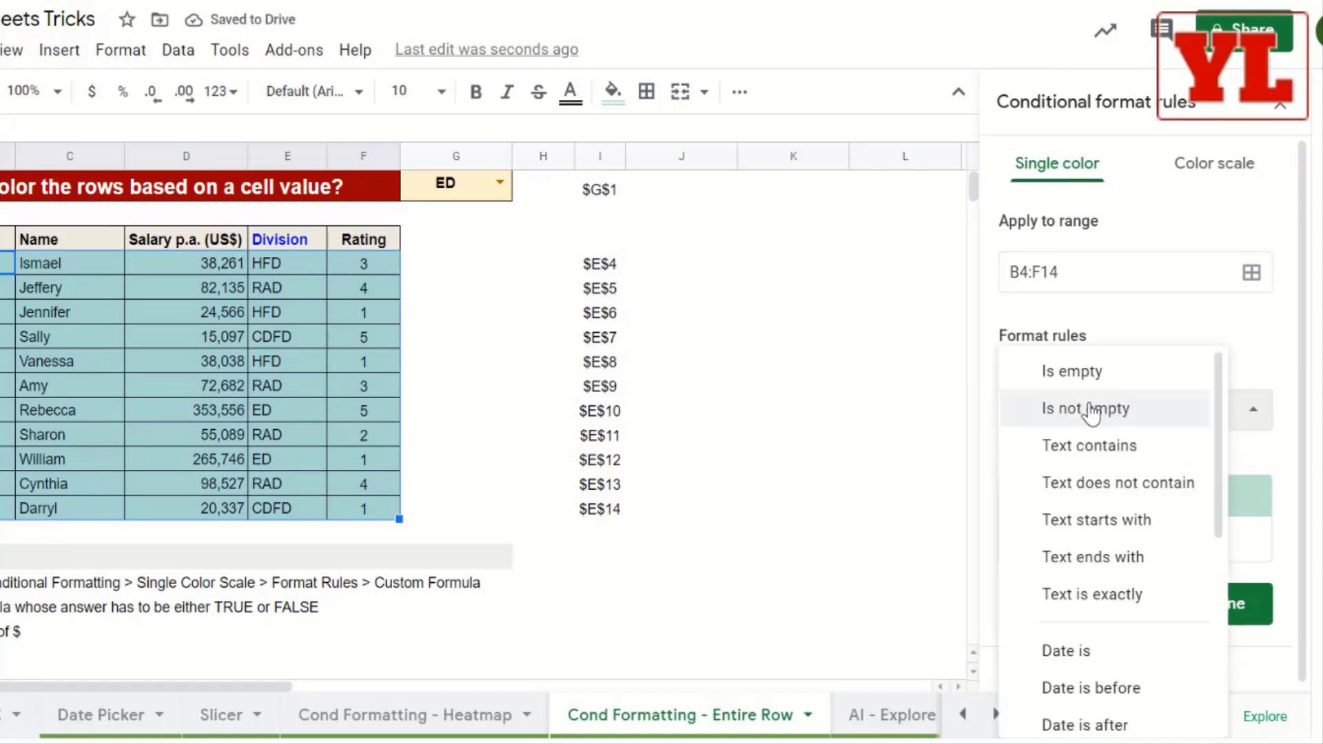
{"action": "scroll", "coordinate": [1098, 448], "scroll_direction": "down", "scroll_amount": 5}
{"action": "left_click", "coordinate": [1094, 692]}
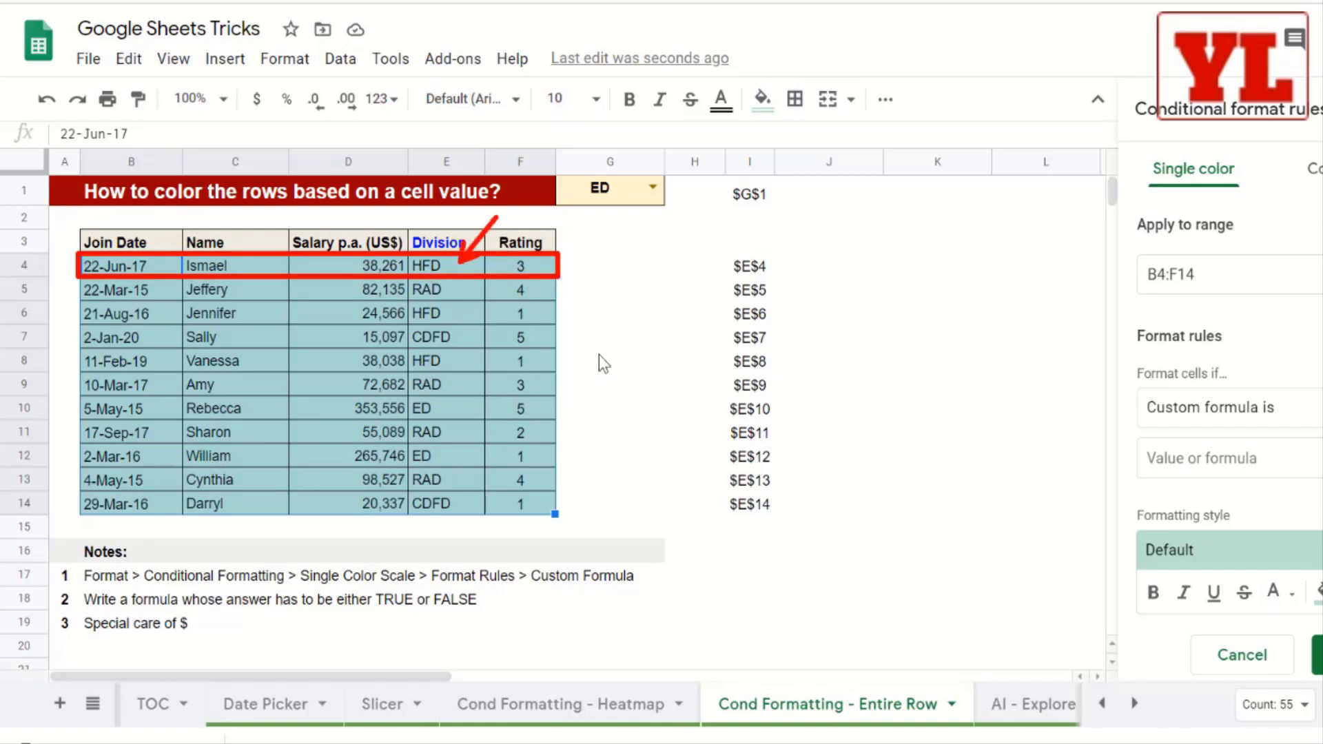
Type =$G$1=E4 into the custom formula box
{"action": "left_click", "coordinate": [1182, 458]}
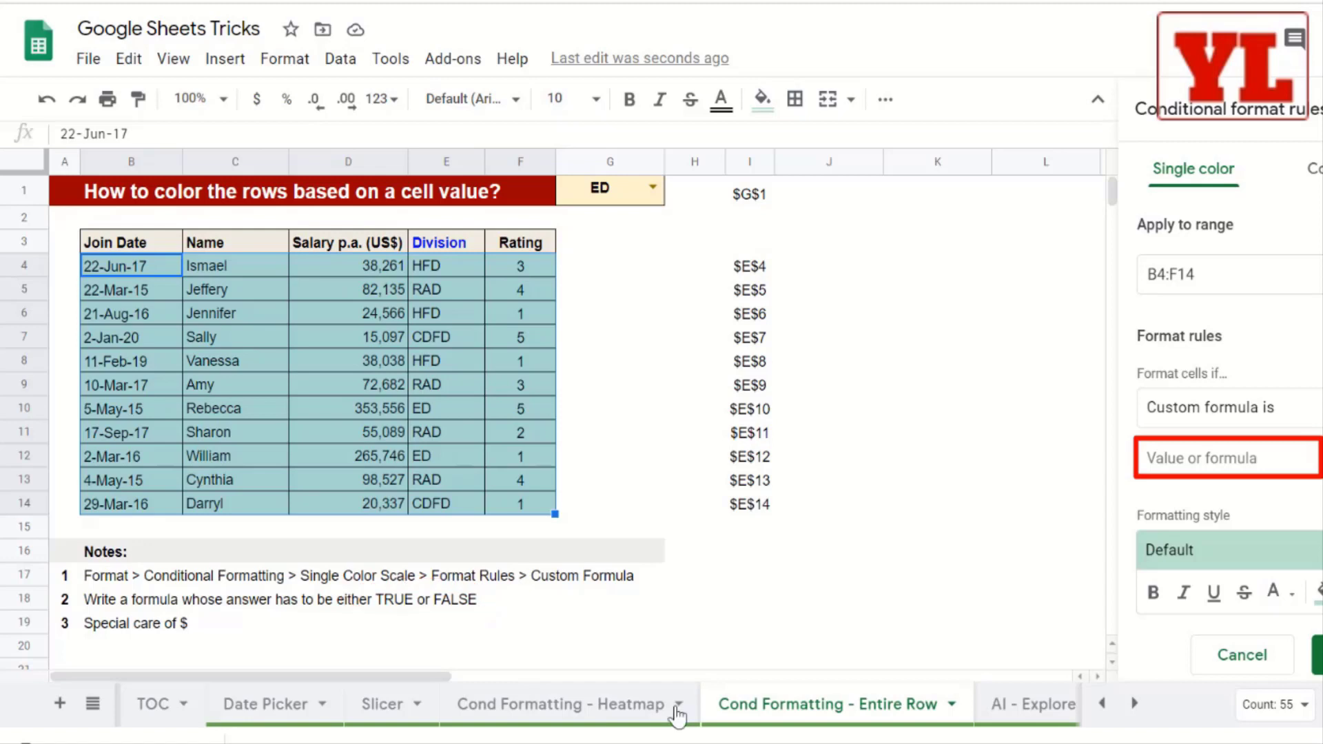
{"action": "left_click", "coordinate": [1192, 452]}
{"action": "type", "text": "="}
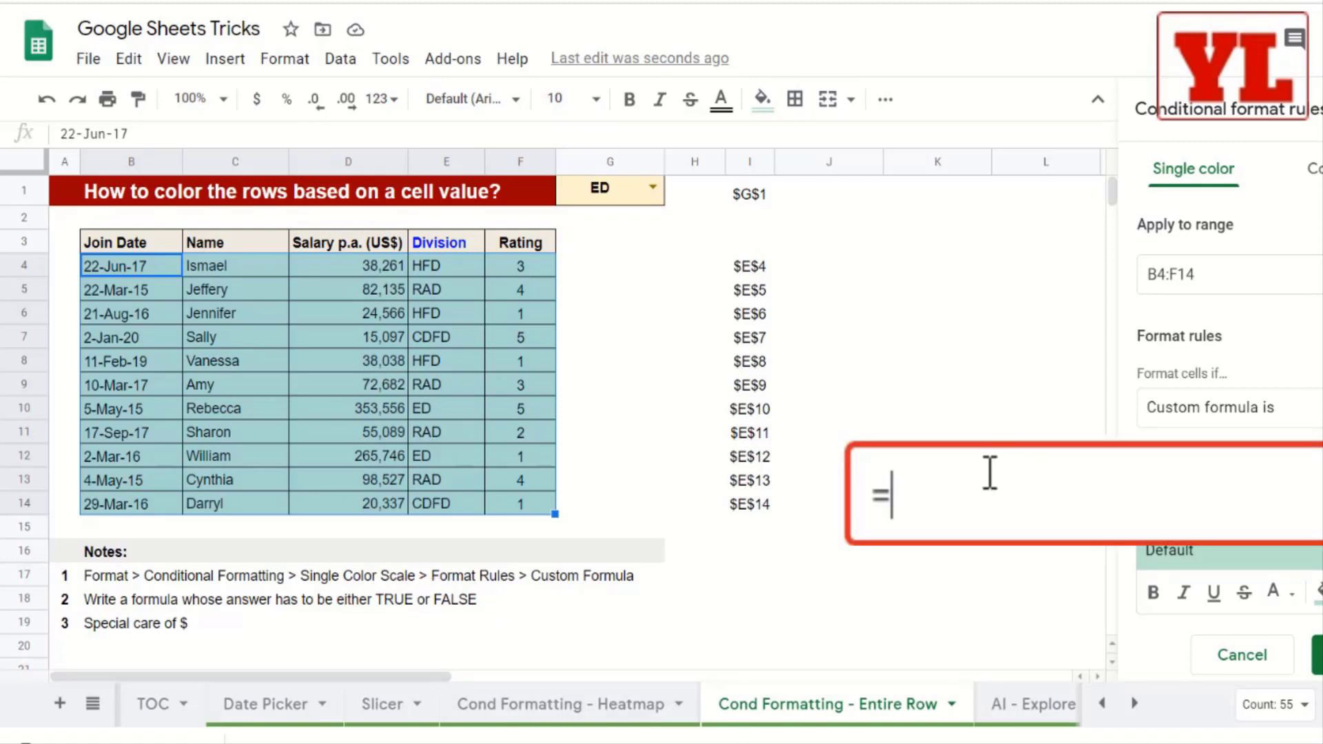
{"action": "type", "text": "$G$1"}
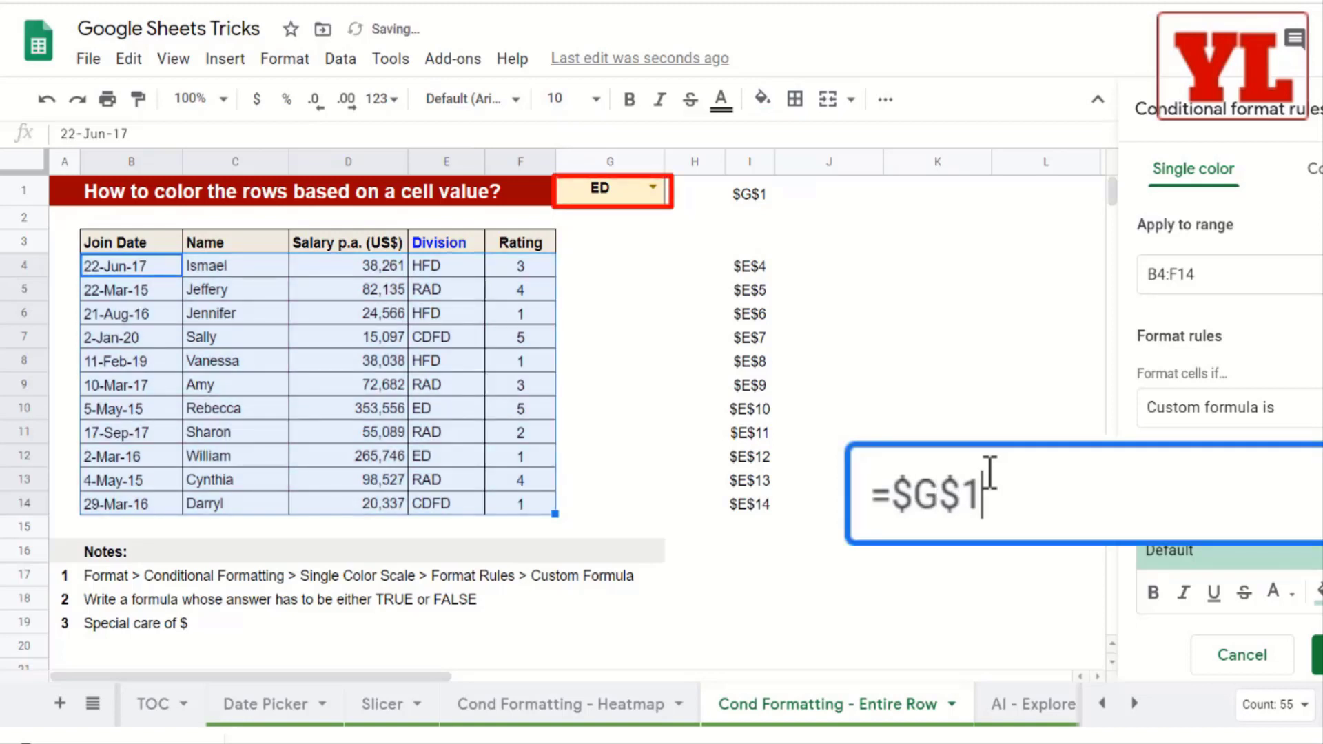
{"action": "type", "text": "="}
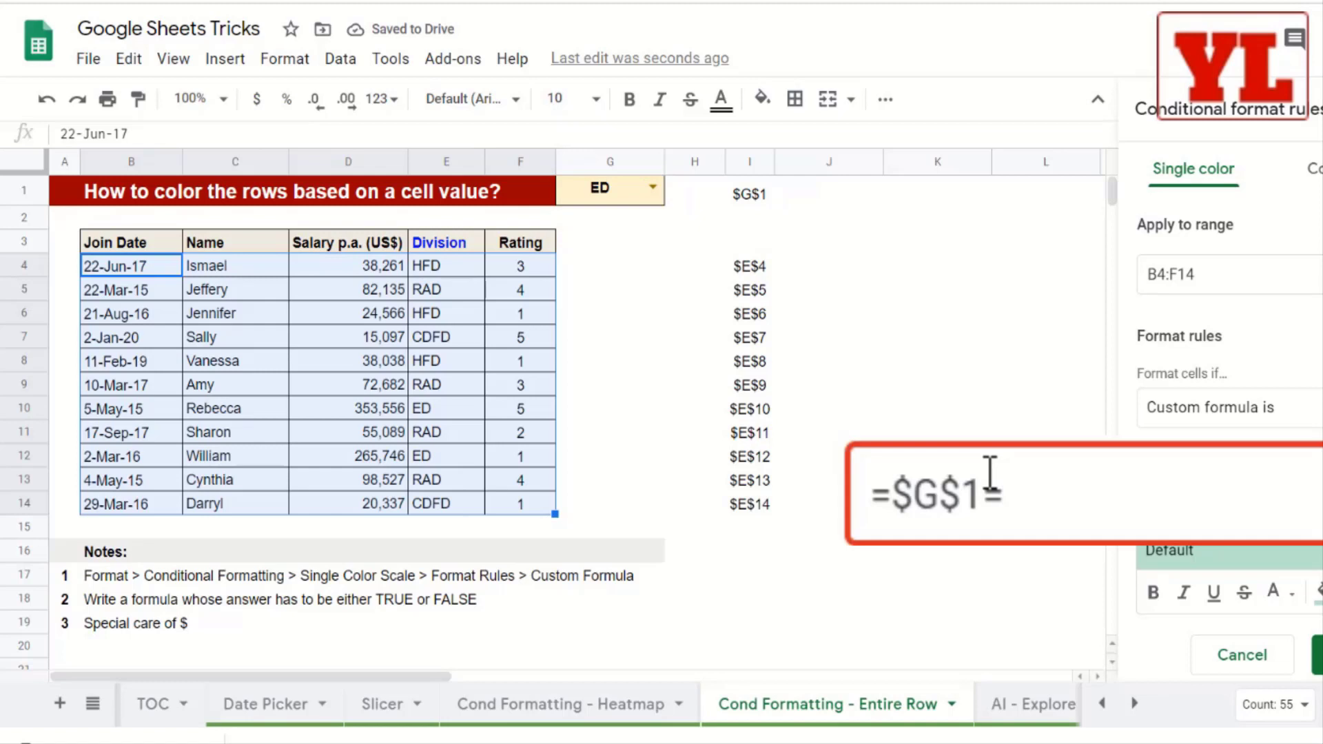
{"action": "left_click", "coordinate": [446, 266]}
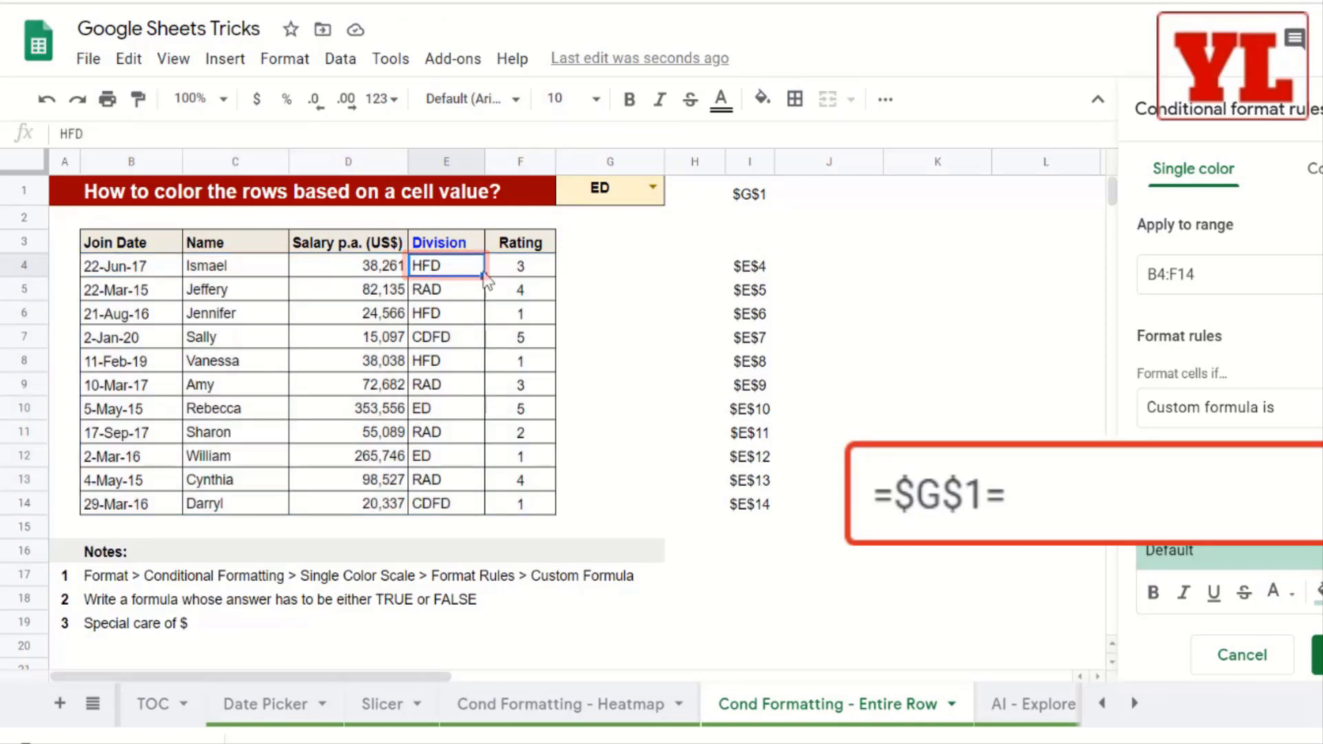
{"action": "type", "text": "E4"}
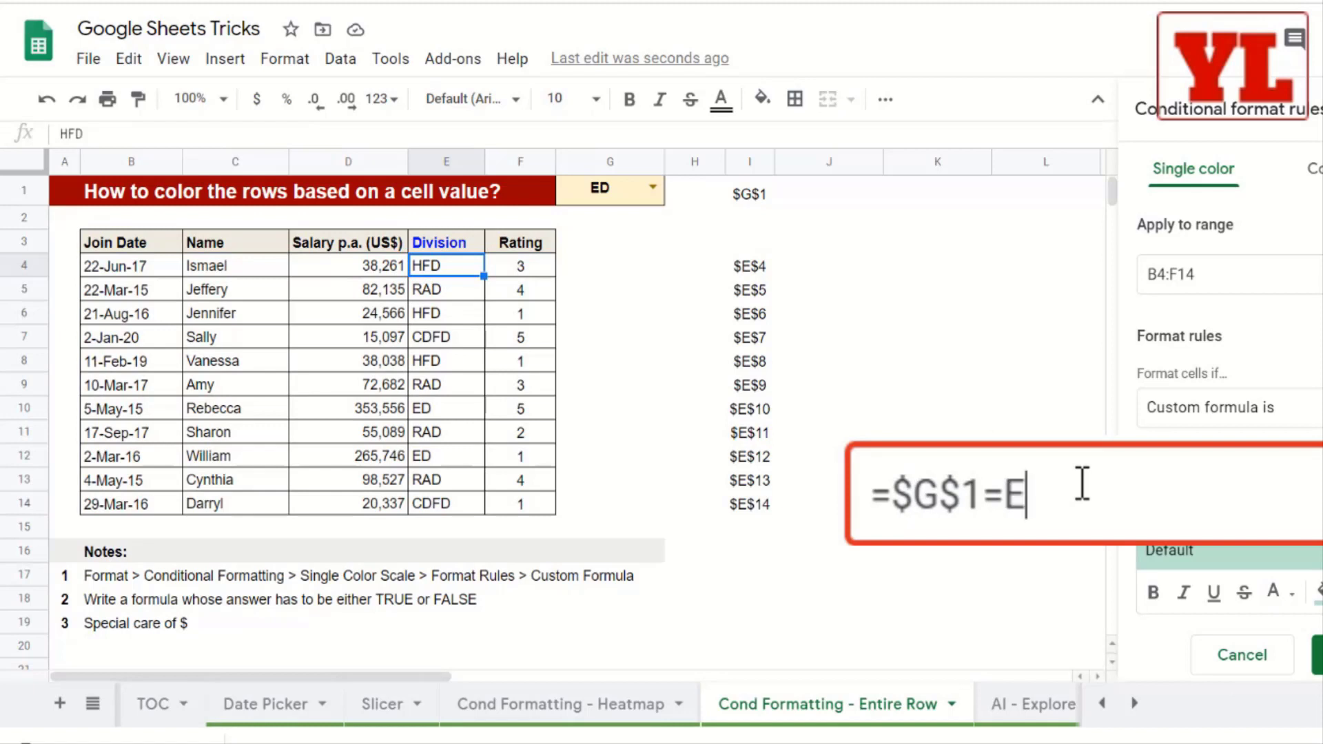
Insert $ before E to lock the column, making the formula =$G$1=$E4
{"action": "double_click", "coordinate": [1025, 493]}
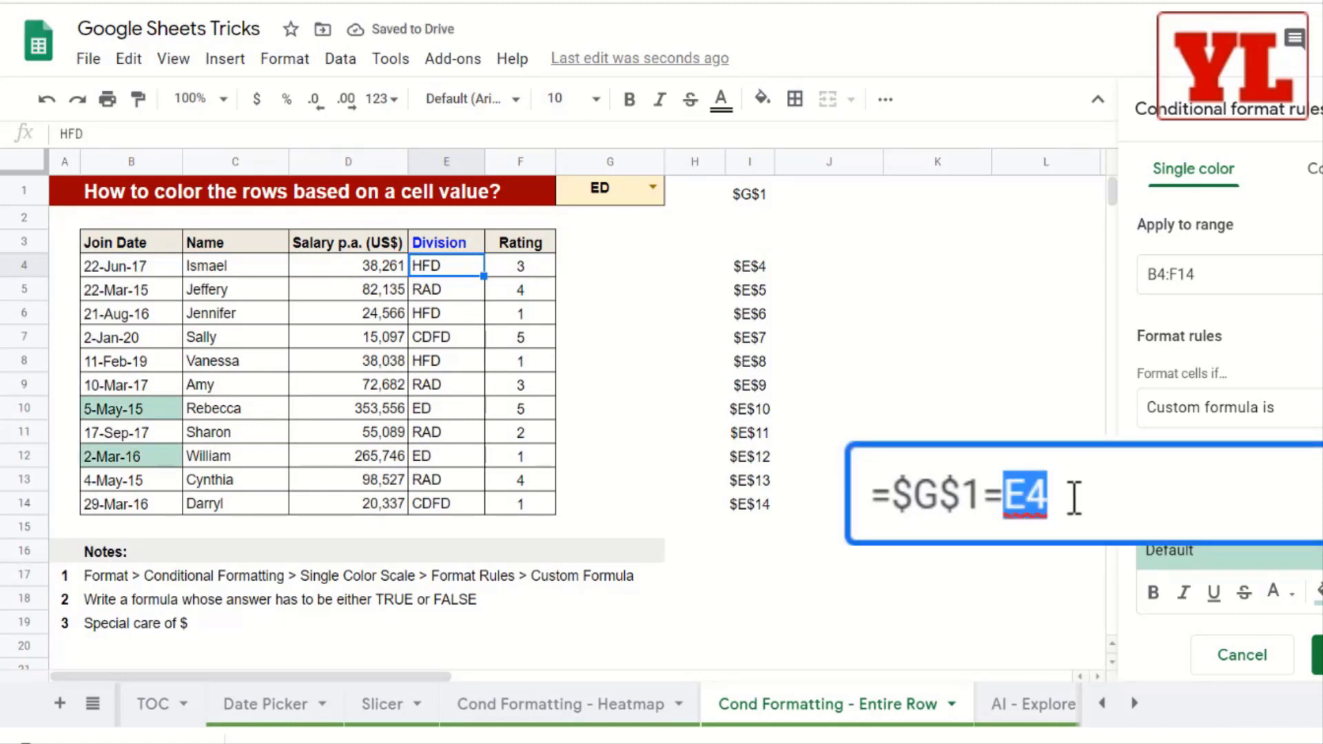
{"action": "left_click", "coordinate": [1019, 490]}
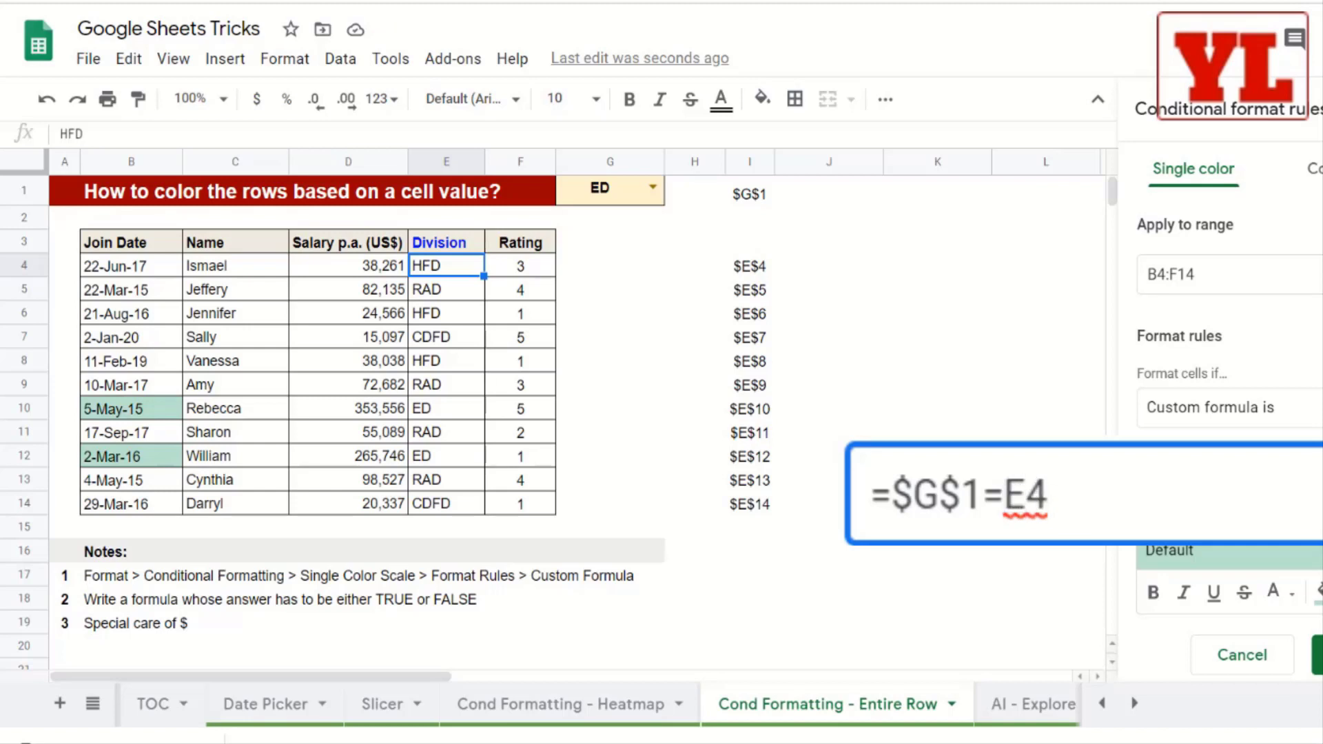
{"action": "type", "text": "$"}
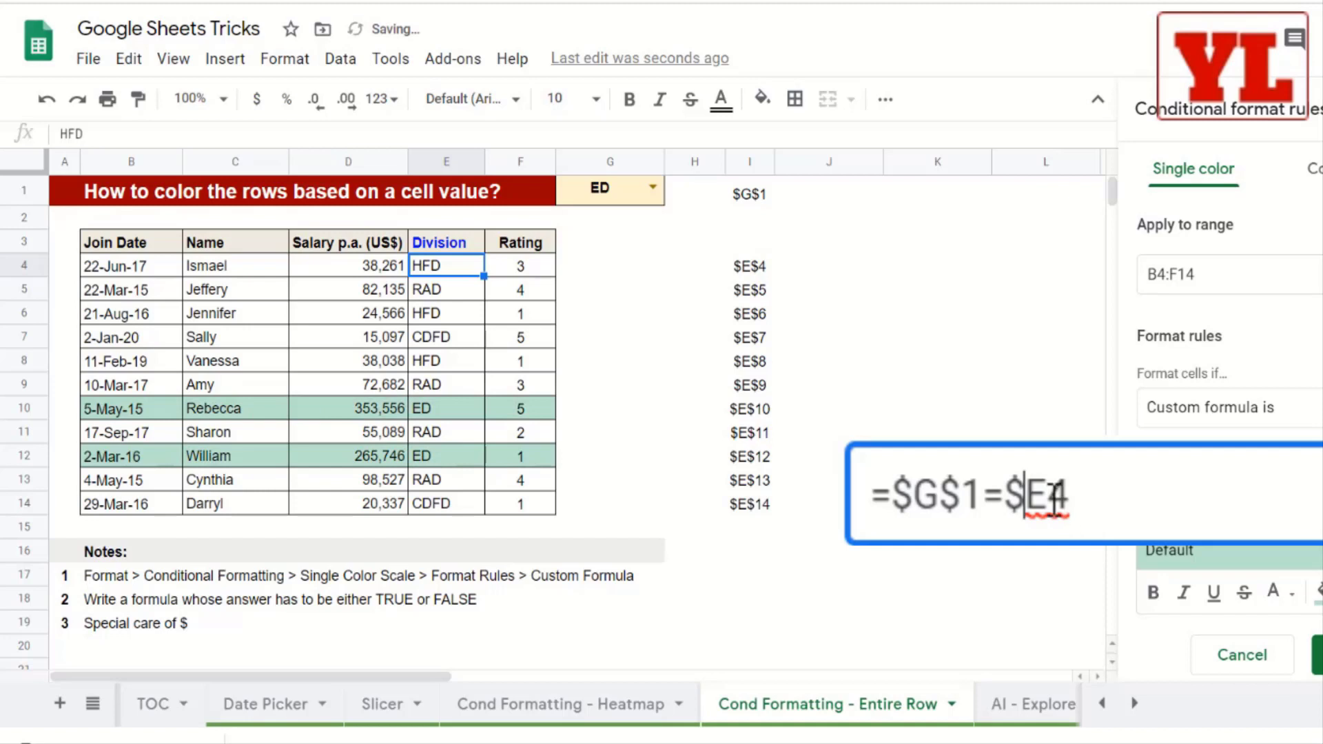
{"action": "left_click_drag", "start_coordinate": [1046, 494], "coordinate": [1080, 493]}
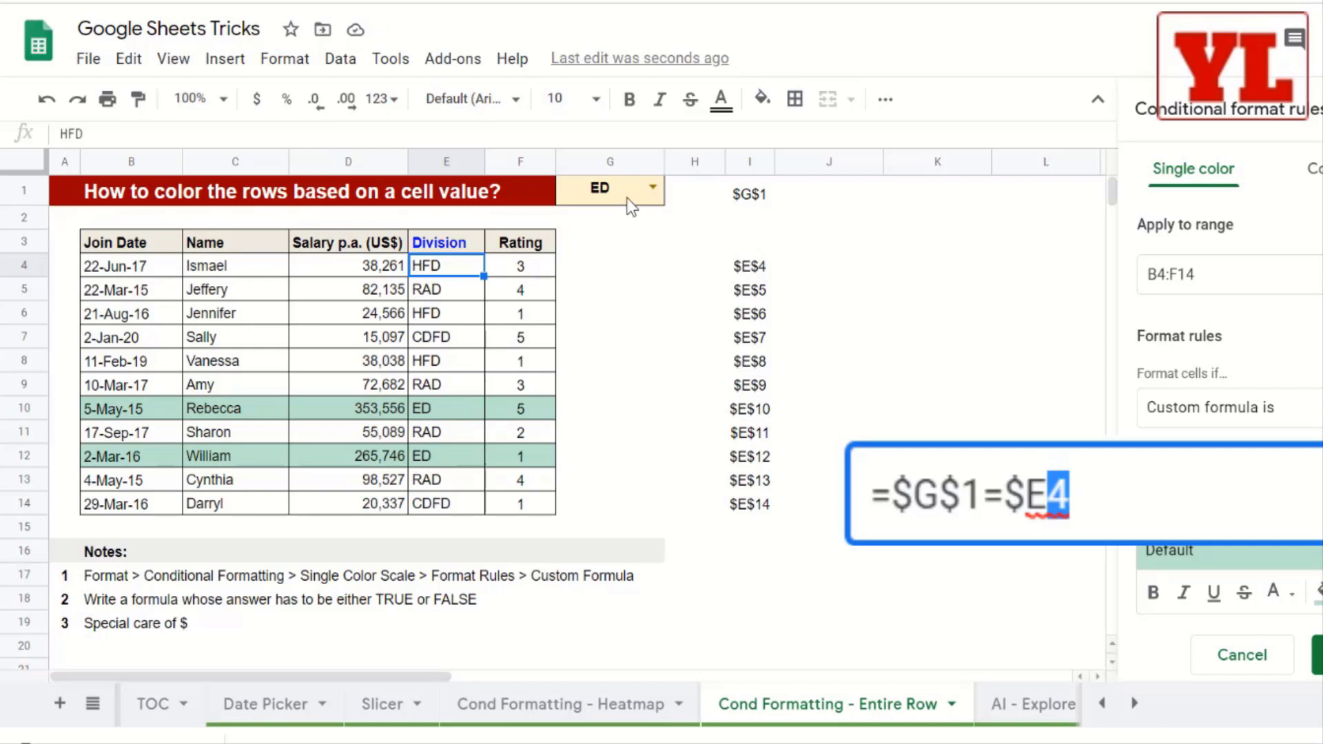
{"action": "left_click_drag", "start_coordinate": [627, 199], "coordinate": [503, 333]}
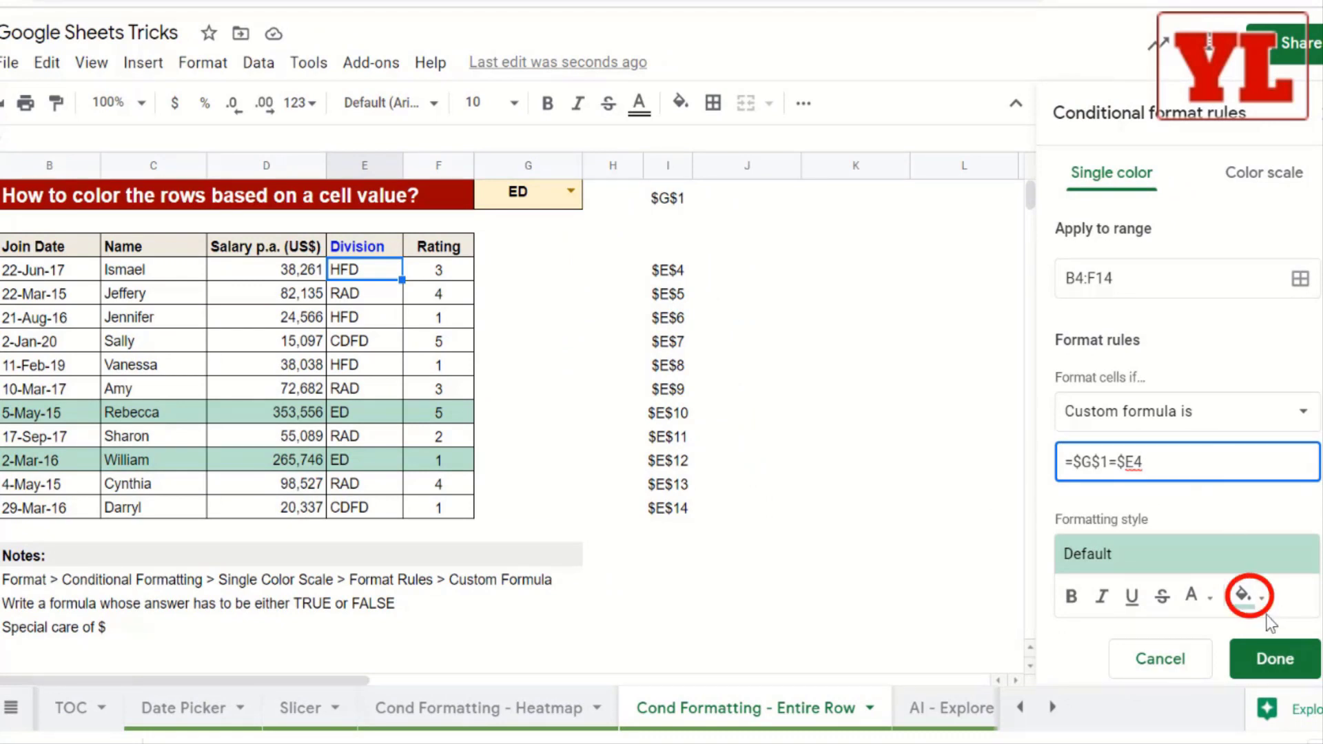
Set the rule's fill colour to light blue and save the rule
{"action": "left_click", "coordinate": [1242, 594]}
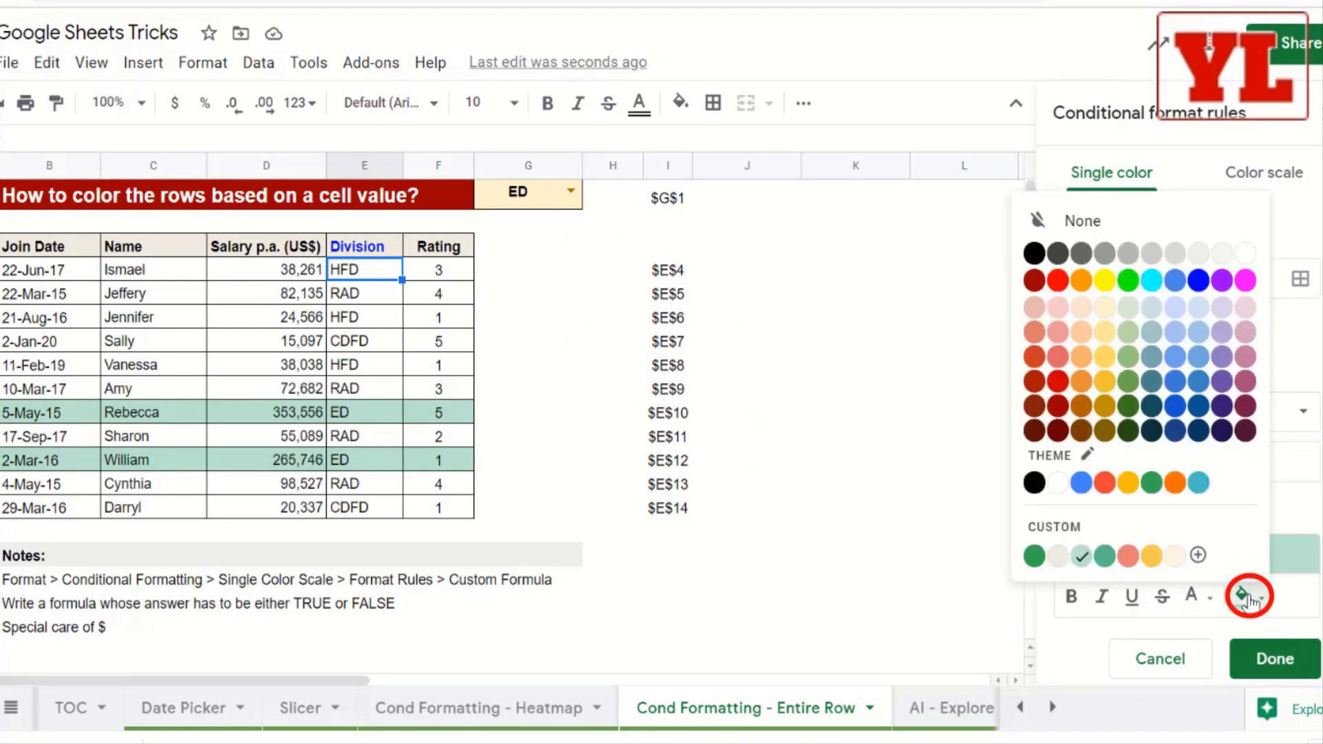
{"action": "left_click", "coordinate": [1201, 310]}
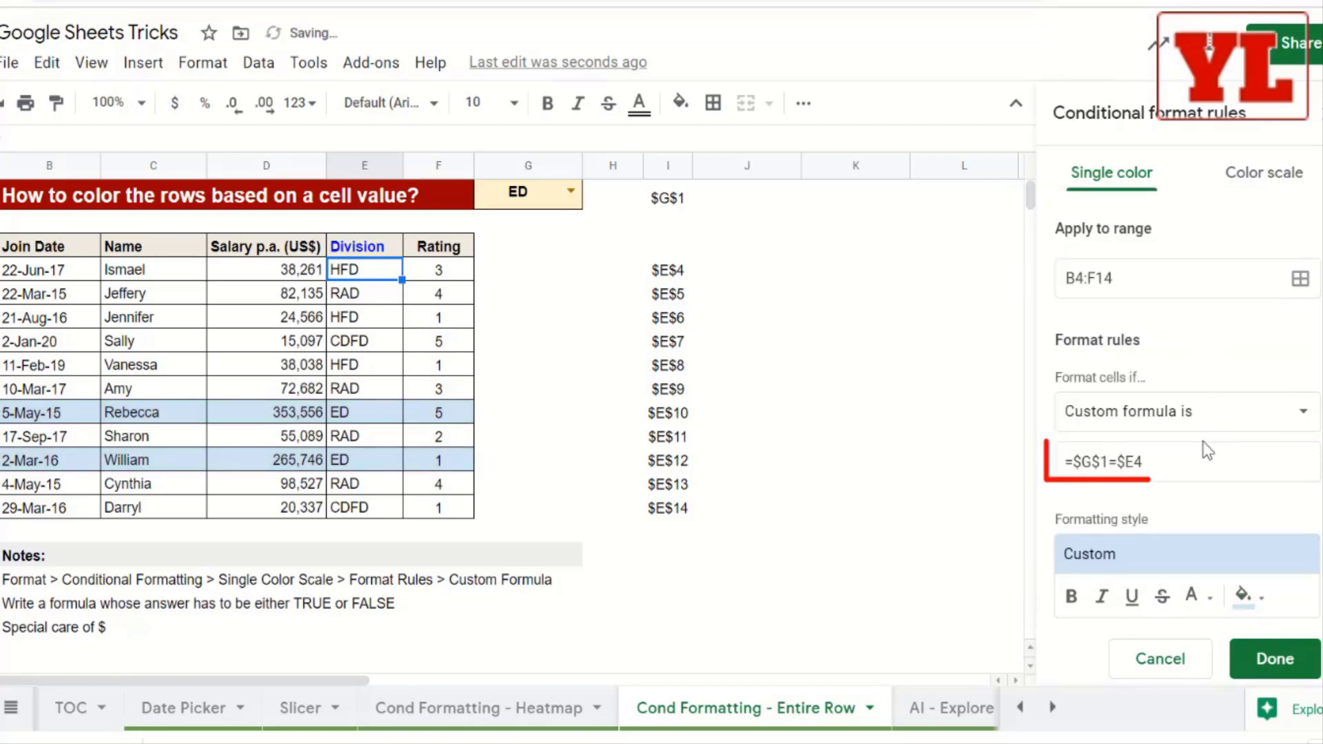
{"action": "left_click_drag", "start_coordinate": [1181, 460], "coordinate": [1053, 456]}
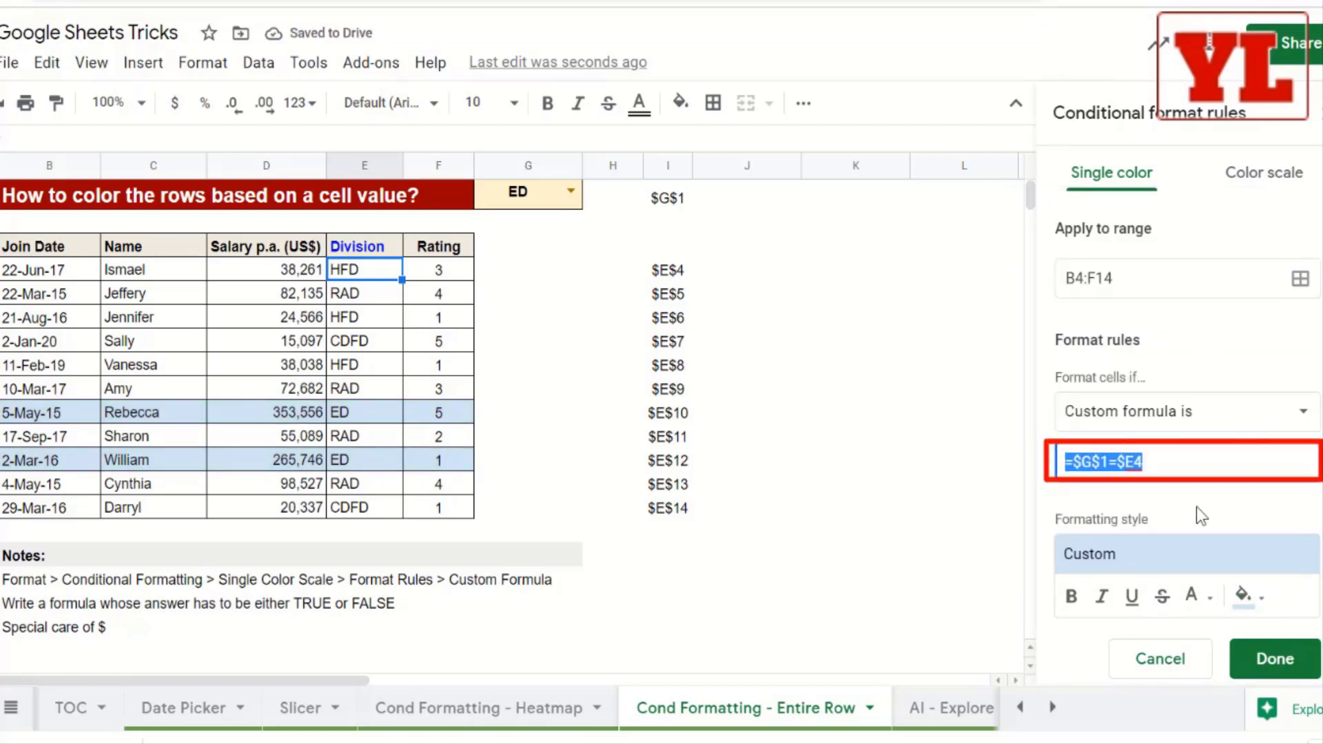
{"action": "left_click", "coordinate": [1266, 663]}
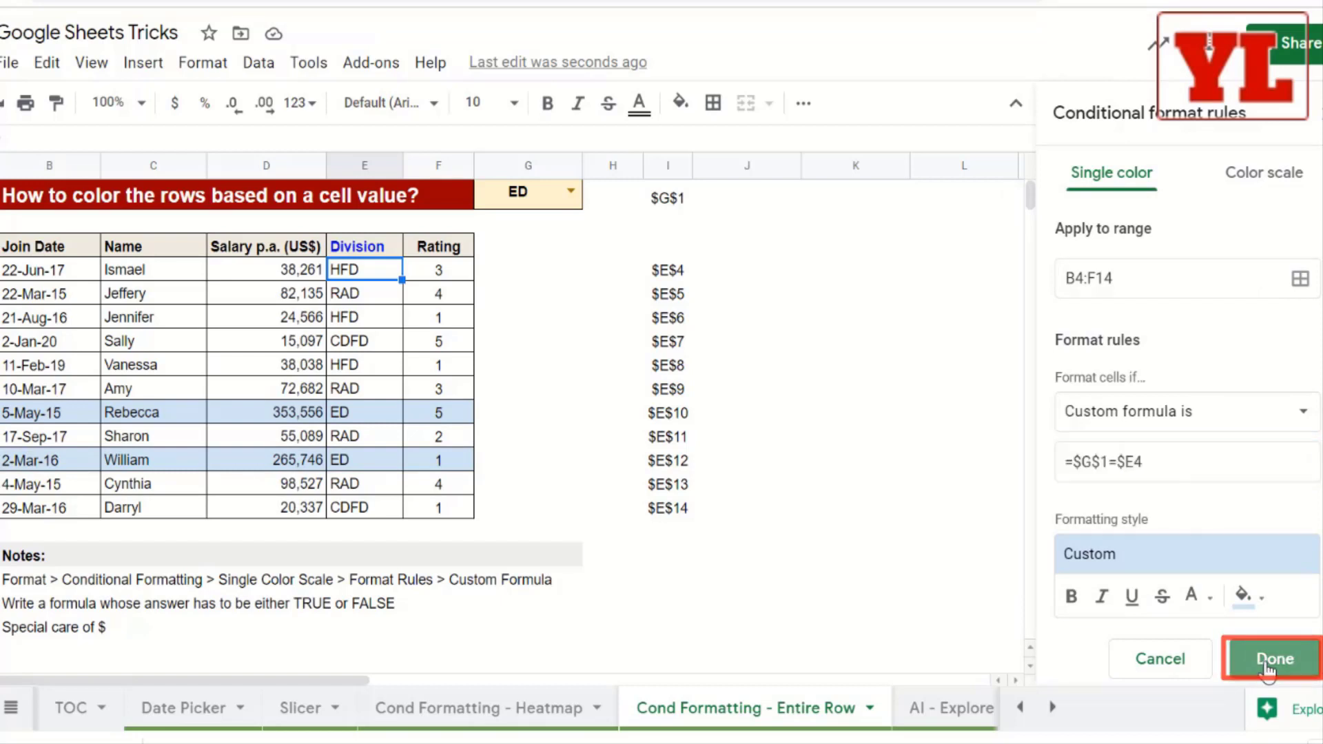
Switch G1's division to CDFD to test the highlighting
{"action": "left_click", "coordinate": [568, 193]}
{"action": "left_click", "coordinate": [536, 254]}
{"action": "key", "text": "Return"}
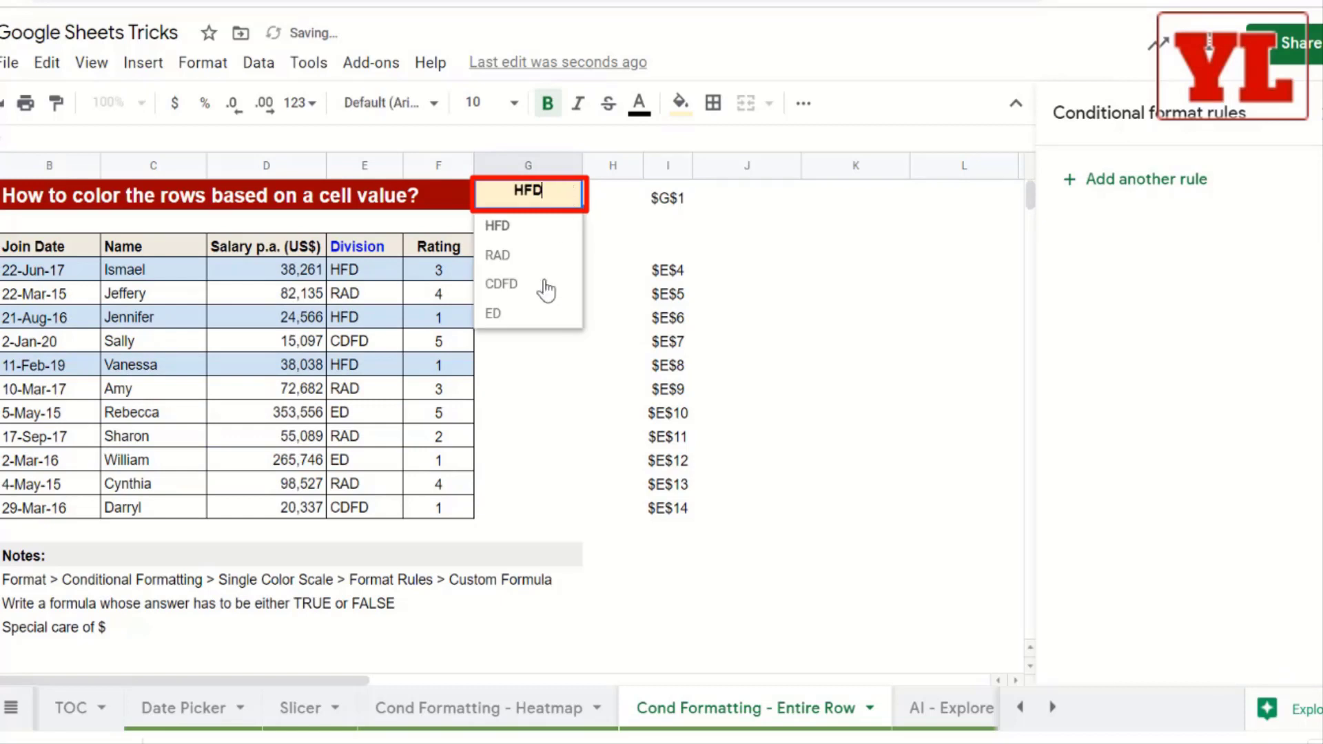
{"action": "left_click", "coordinate": [526, 288]}
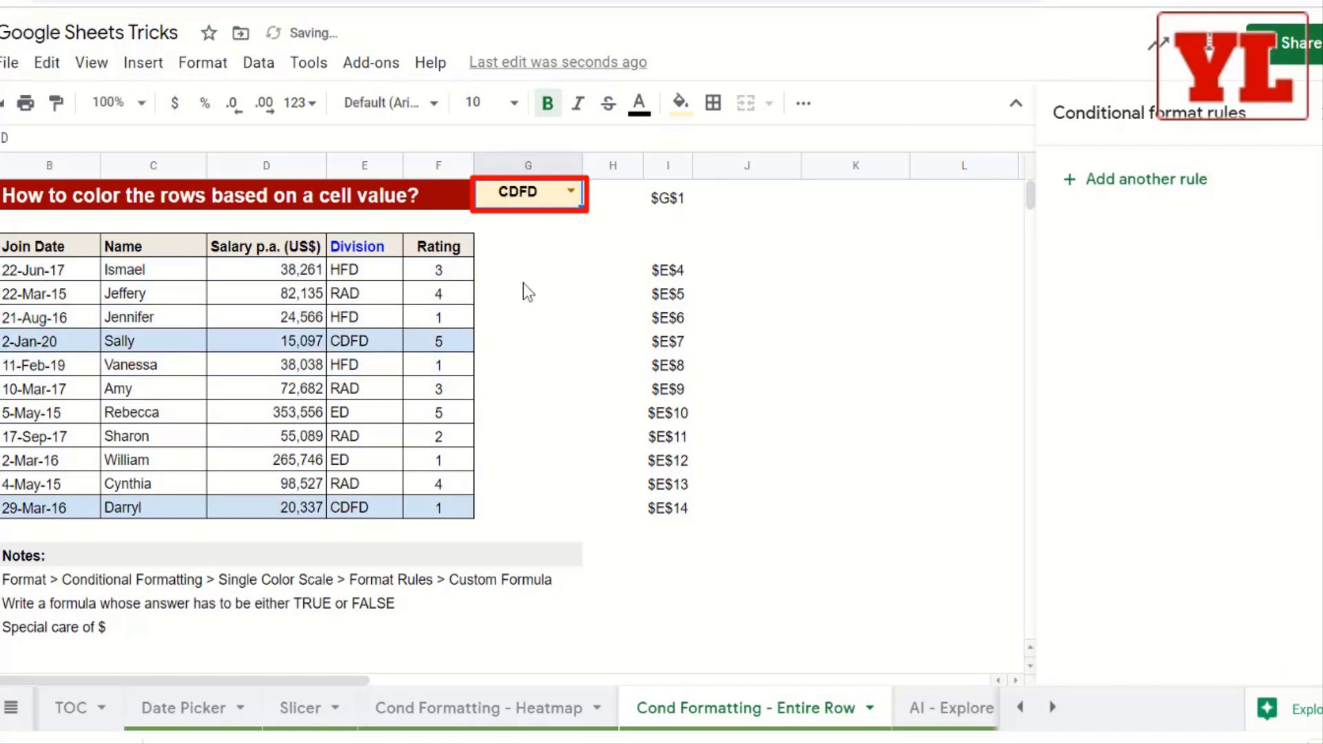